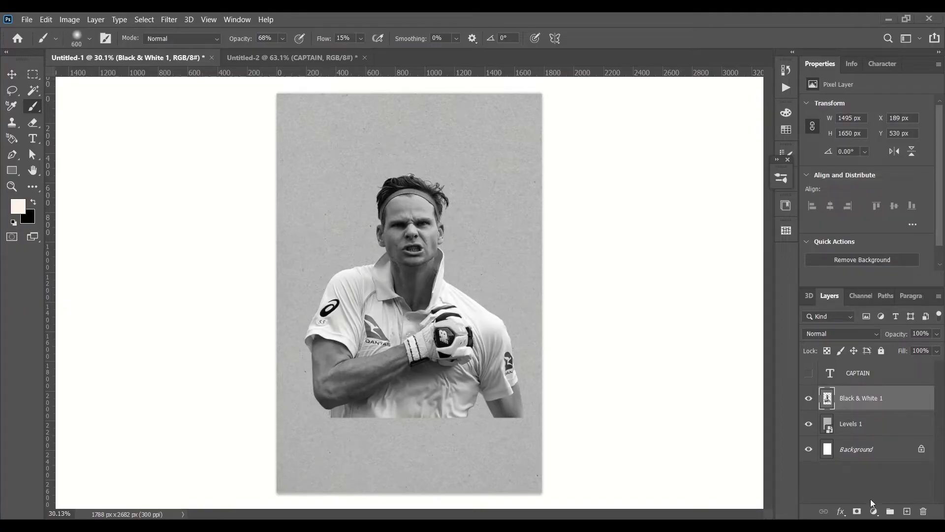
Add a layer mask to the Black & White 1 layer and fade the cricketer's lower body with a black 600 px soft brush
drag(517, 412, 314, 417)
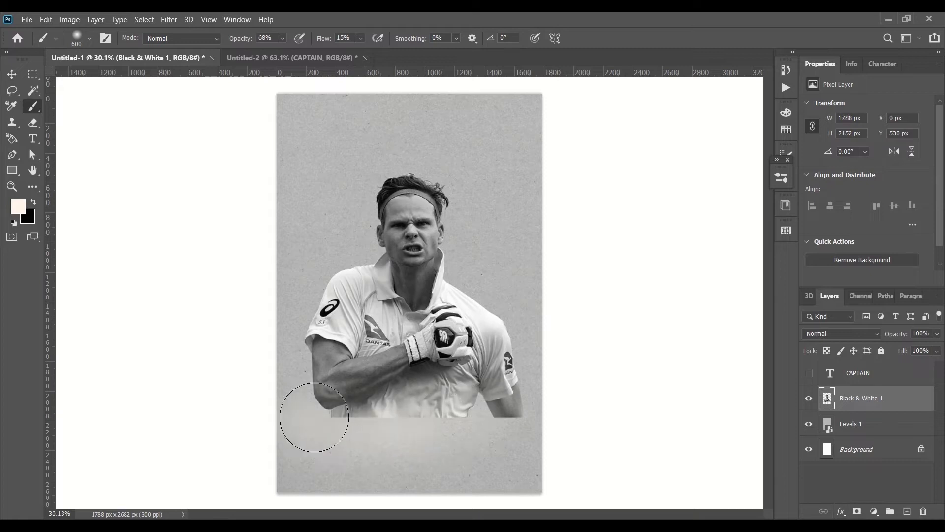
click(858, 512)
key(x)
drag(482, 422, 429, 428)
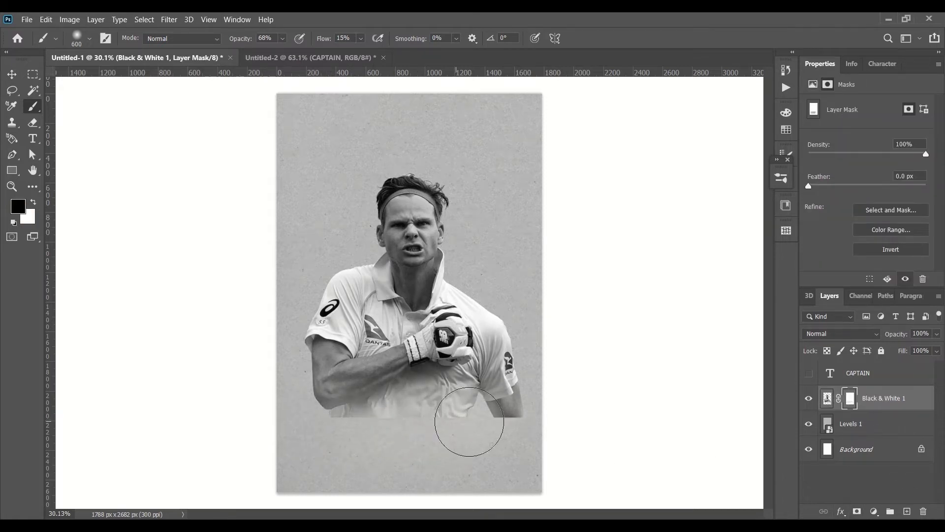
mouse_move(346, 440)
mouse_down()
mouse_move(492, 430)
mouse_move(478, 415)
mouse_up()
drag(407, 449, 388, 439)
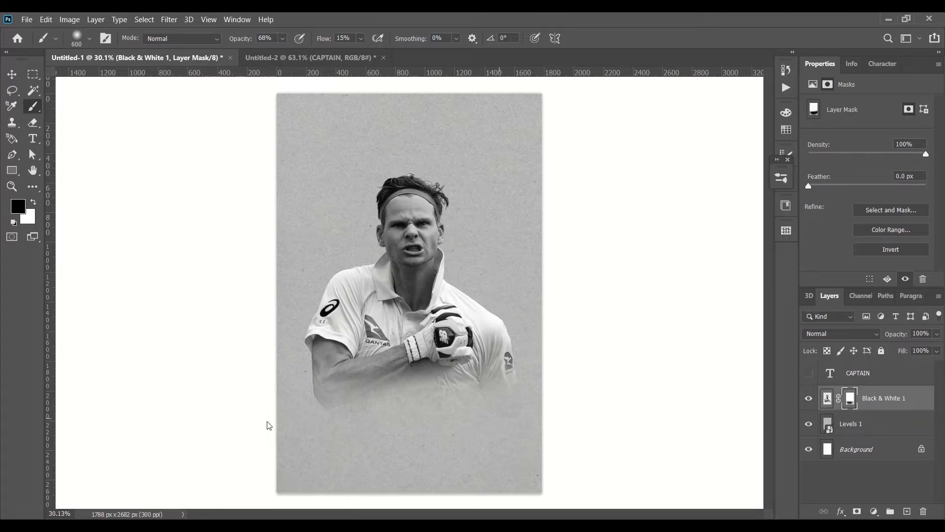
Show the vertical CAPTAIN text layer and set its tracking to 80
key(v)
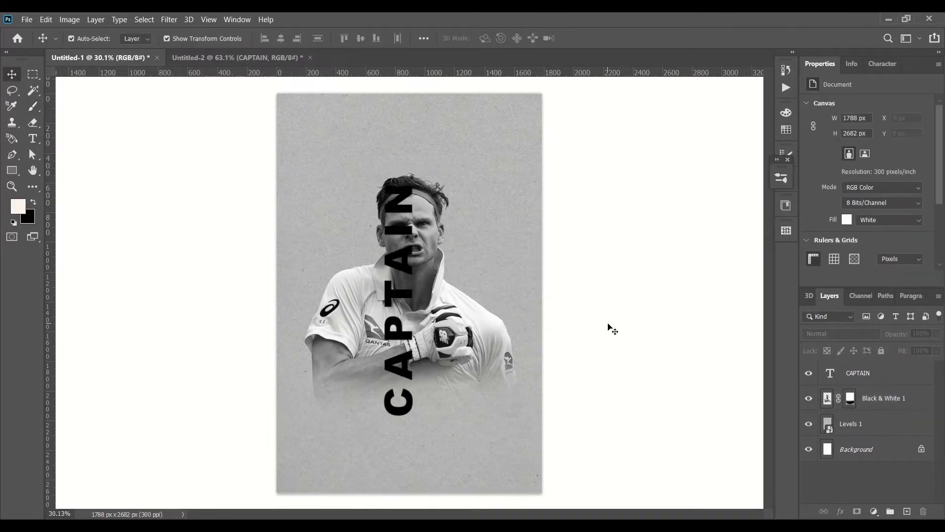
click(399, 380)
key(ctrl+t)
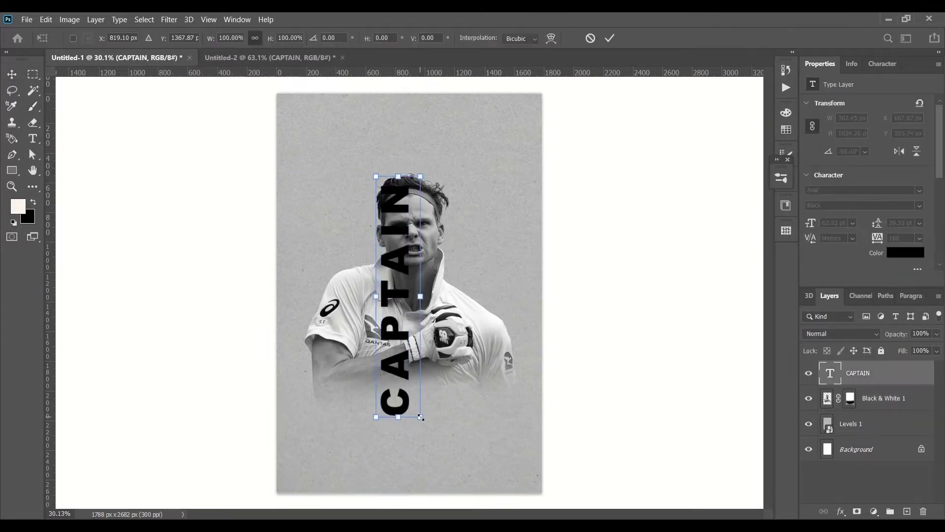
click(609, 38)
double_click(904, 238)
text(80)
key(Return)
Move the CAPTAIN text slightly upward over the cricketer's face and chest
click(704, 277)
scroll(404, 296, up, 1)
drag(400, 286, 400, 279)
key(ctrl+t)
click(609, 37)
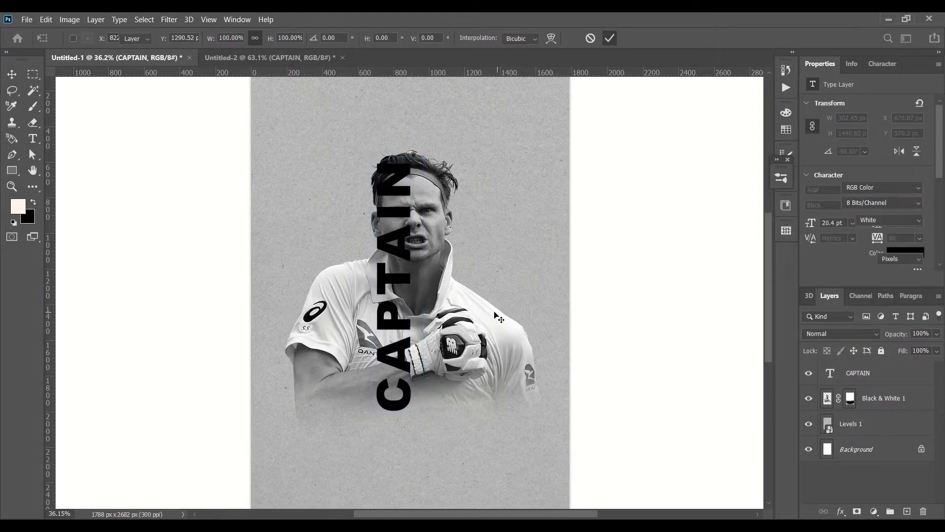
Scale the masked cricketer layer up to about 117%
click(474, 366)
drag(569, 365, 594, 340)
click(609, 38)
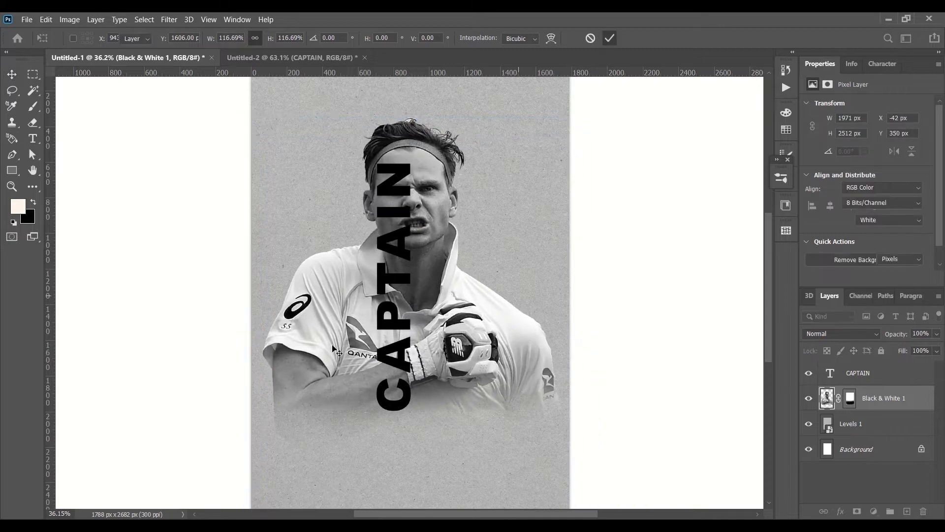
Enlarge the CAPTAIN text slightly to about 65.84 pt and shift it upward on the cricketer
click(406, 236)
key(ctrl+t)
drag(426, 399, 428, 402)
drag(404, 368, 404, 363)
drag(426, 394, 427, 398)
click(609, 38)
Duplicate the Black & White 1 layer above CAPTAIN and clip the copy to the text
click(837, 396)
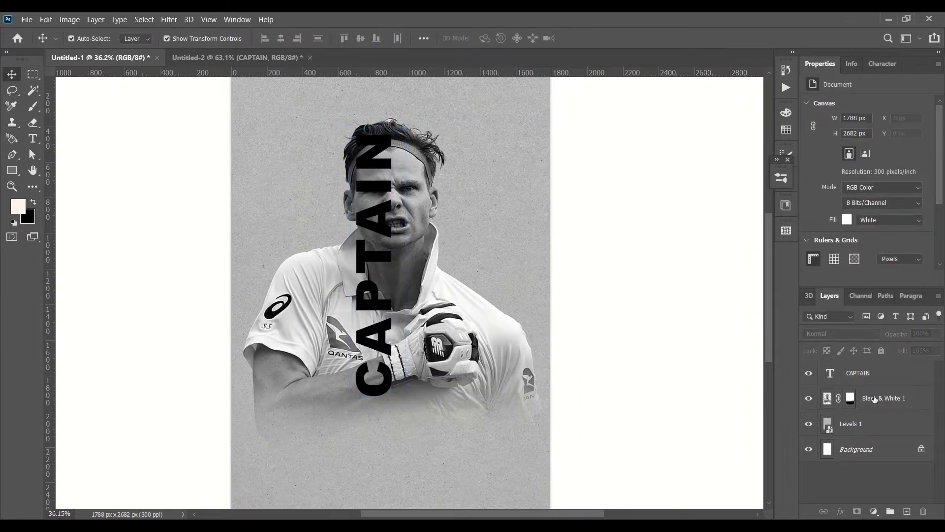
alt+drag(874, 396, 877, 365)
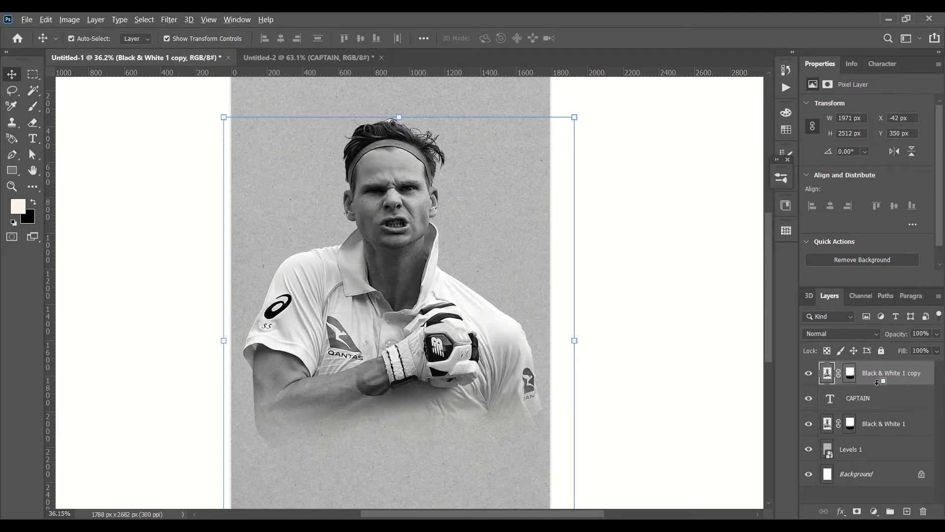
Paint black on the Black & White 1 mask to hide the part of the cricketer left of the CAPTAIN letters
click(854, 426)
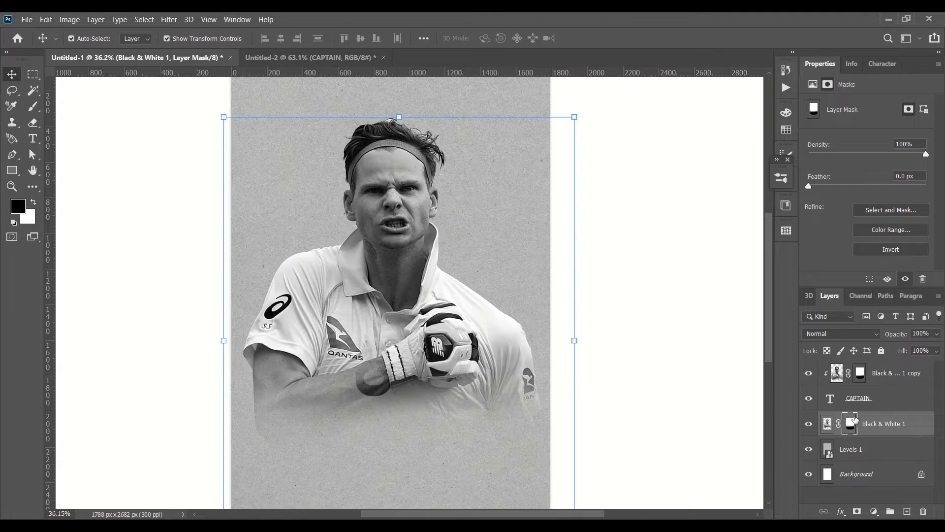
key(b)
mouse_move(272, 329)
mouse_down()
mouse_move(267, 379)
mouse_move(293, 269)
mouse_move(273, 330)
mouse_move(254, 330)
mouse_up()
mouse_move(253, 330)
mouse_down()
mouse_move(314, 213)
mouse_move(285, 391)
mouse_move(344, 322)
mouse_move(302, 276)
mouse_move(277, 397)
mouse_up()
drag(298, 312, 313, 348)
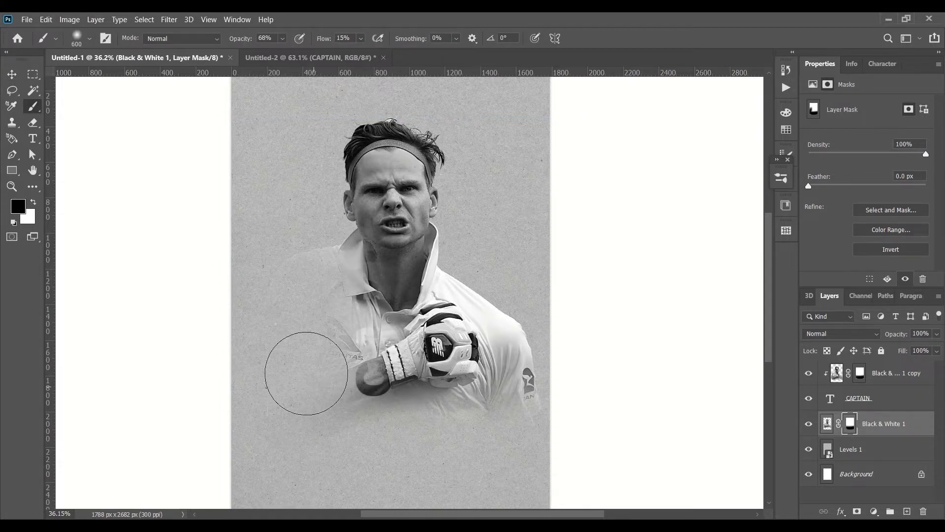
drag(304, 305, 286, 327)
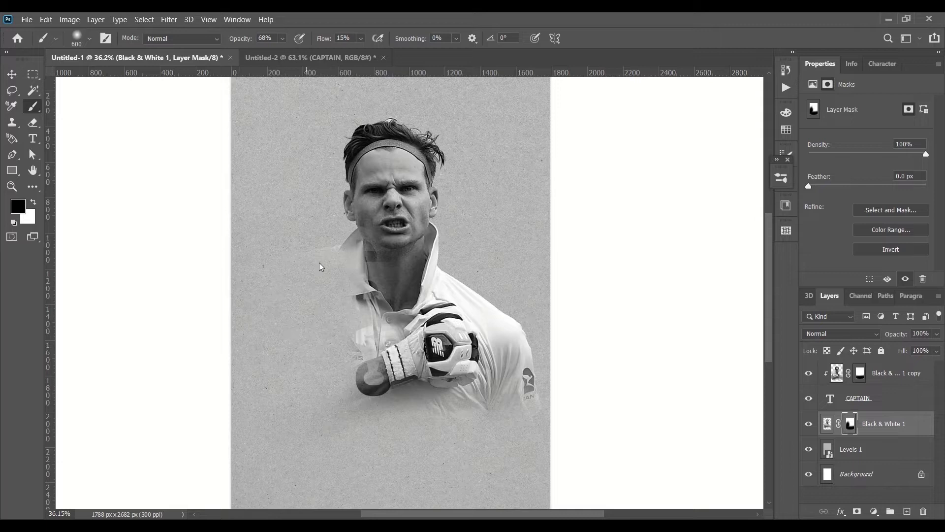
mouse_move(301, 305)
mouse_down()
mouse_move(355, 227)
mouse_move(329, 158)
mouse_up()
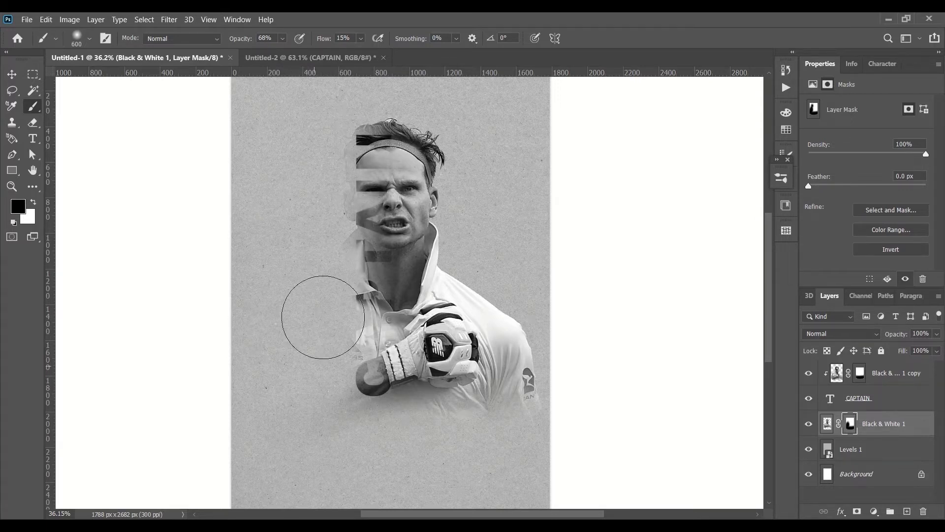
mouse_move(308, 354)
mouse_down()
mouse_move(362, 145)
mouse_move(330, 140)
mouse_up()
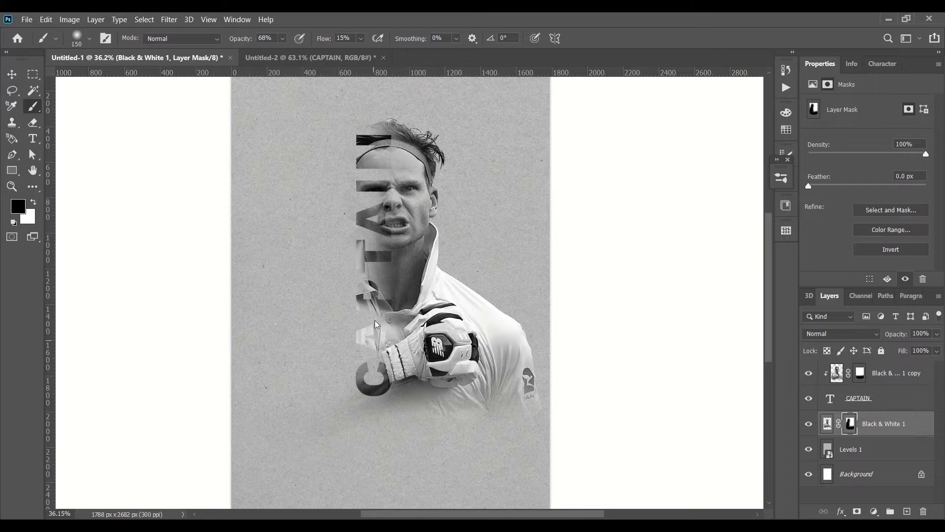
Mask out the leftover hair around the top of the CAPTAIN text with a 150 px soft brush
scroll(377, 338, up, 3)
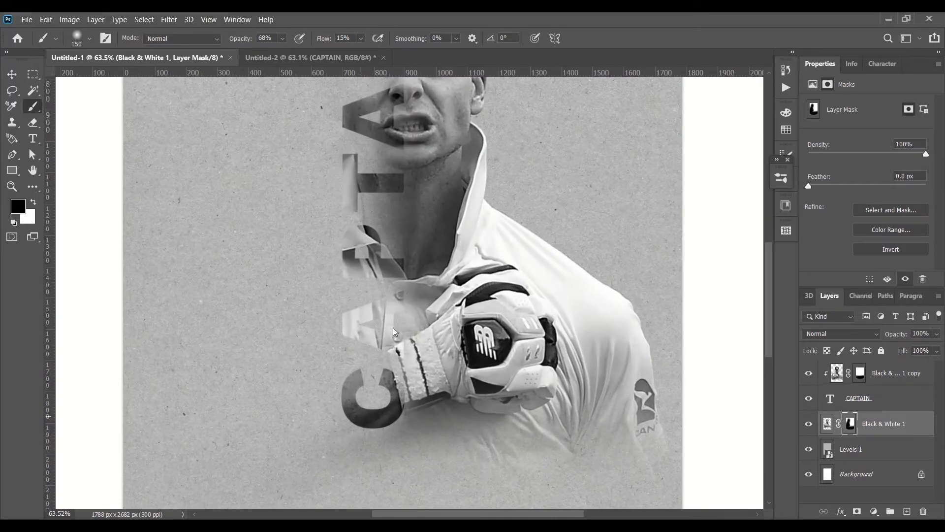
scroll(376, 460, up, 3)
scroll(369, 147, up, 2)
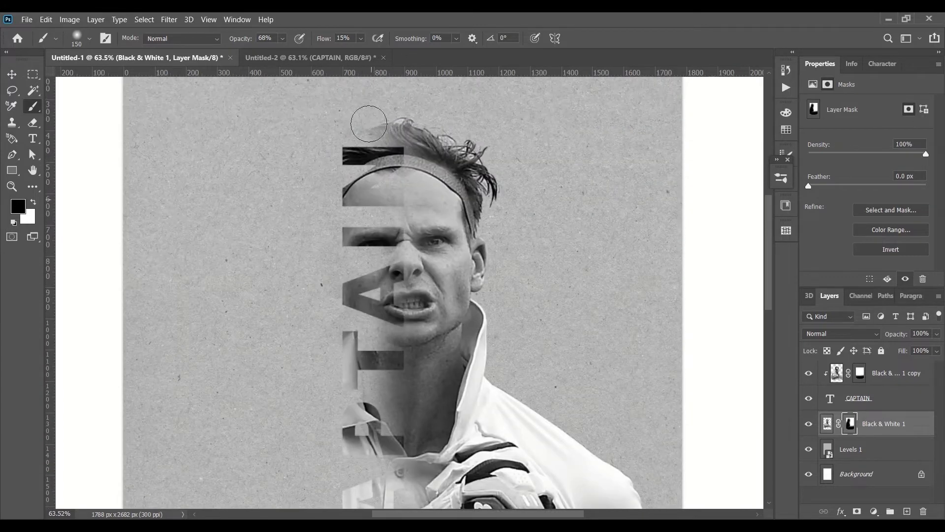
drag(367, 184, 416, 101)
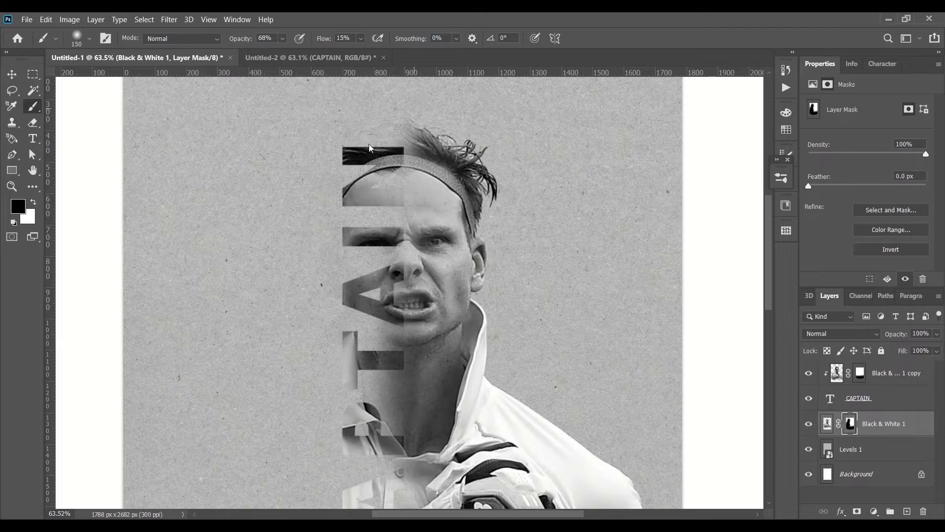
drag(370, 148, 410, 117)
scroll(381, 150, down, 4)
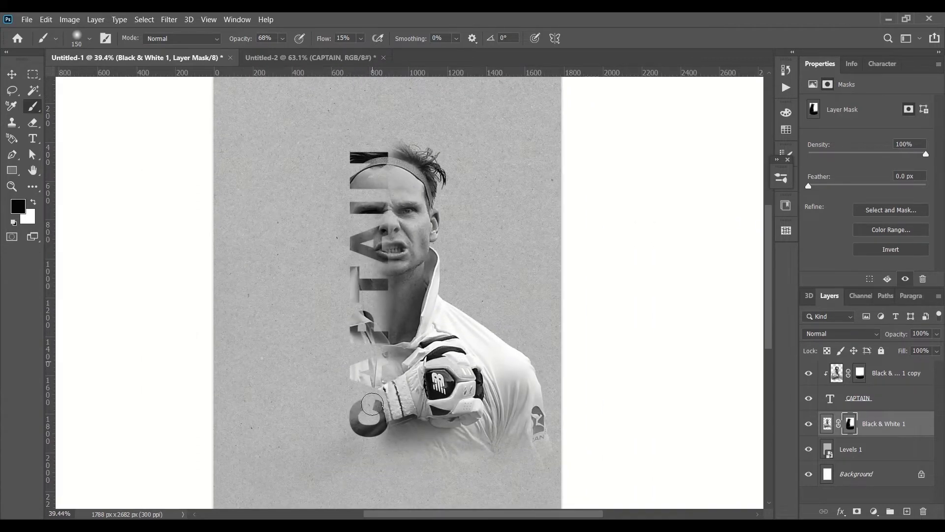
Try the Exclusion blend mode on the clipped Black & White 1 copy
key(v)
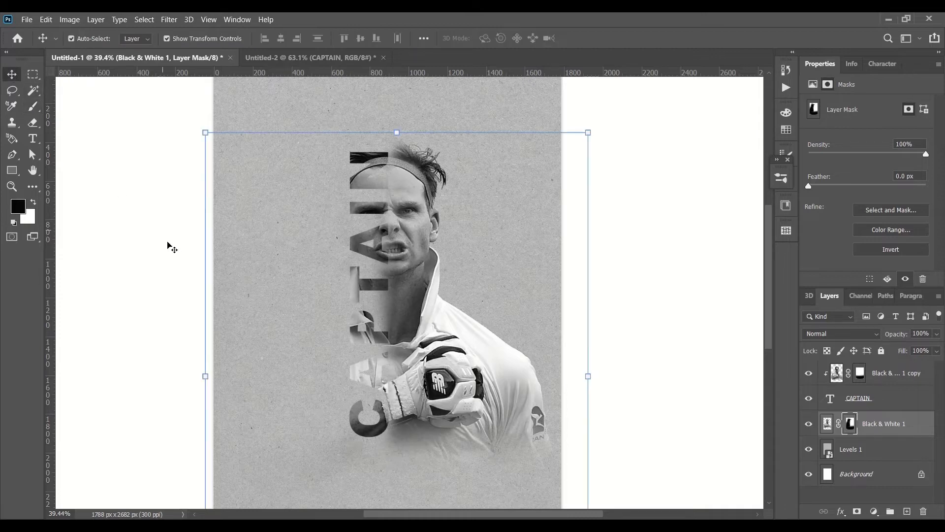
click(883, 425)
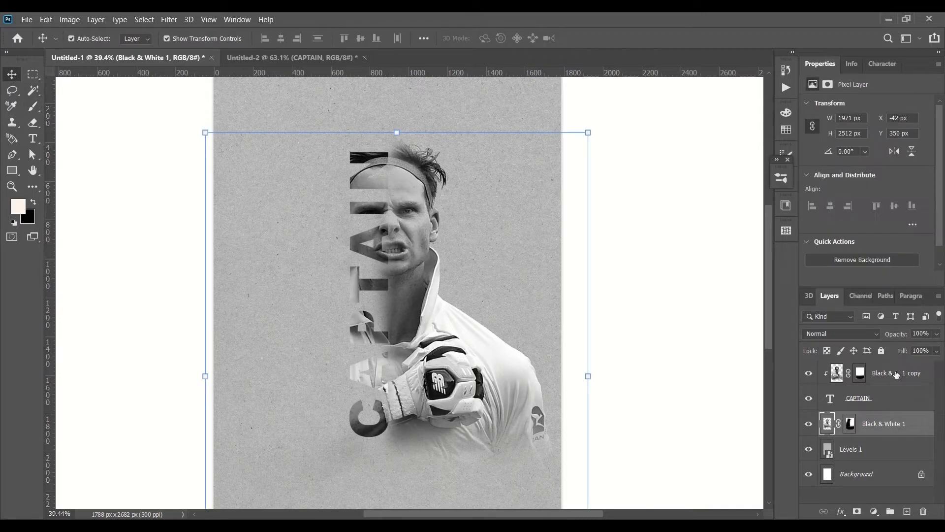
click(896, 375)
click(829, 335)
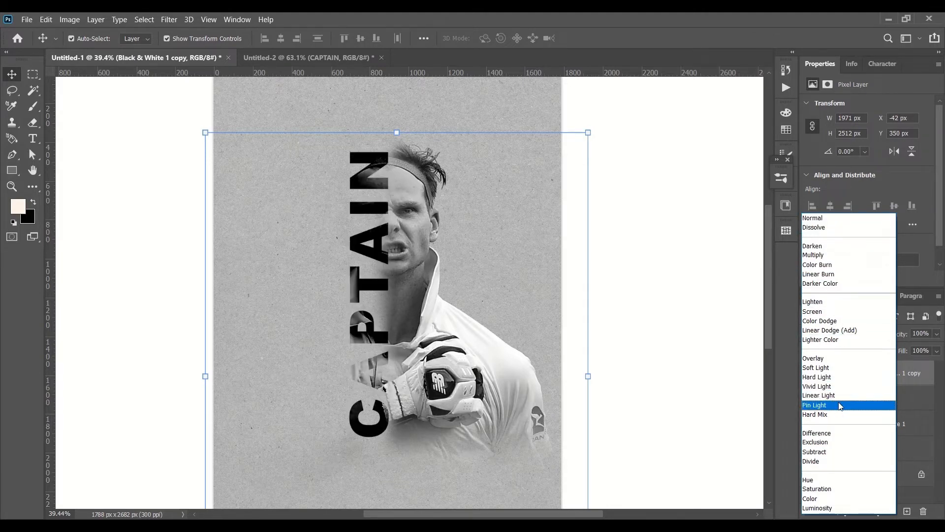
click(841, 445)
click(676, 330)
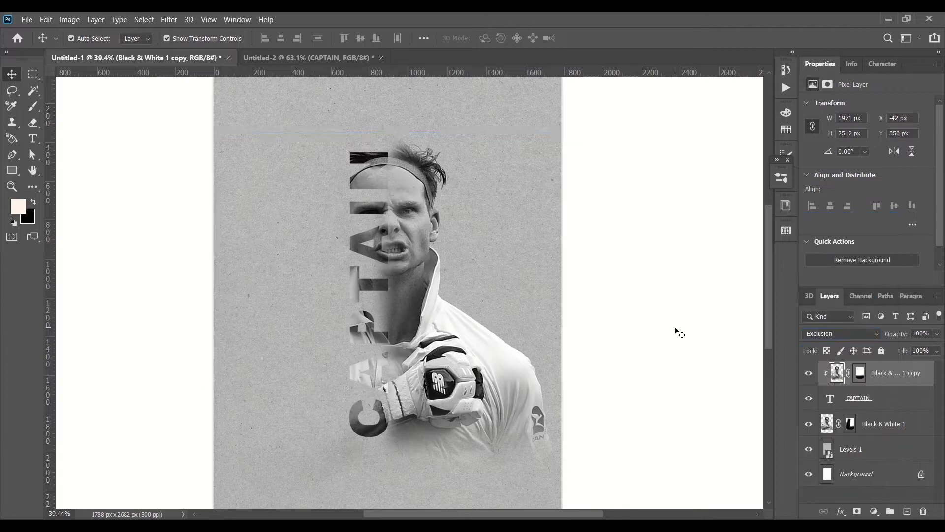
Set the blend mode of the clipped Black & White 1 copy to Pin Light
scroll(443, 306, down, 6)
scroll(443, 305, up, 5)
click(896, 374)
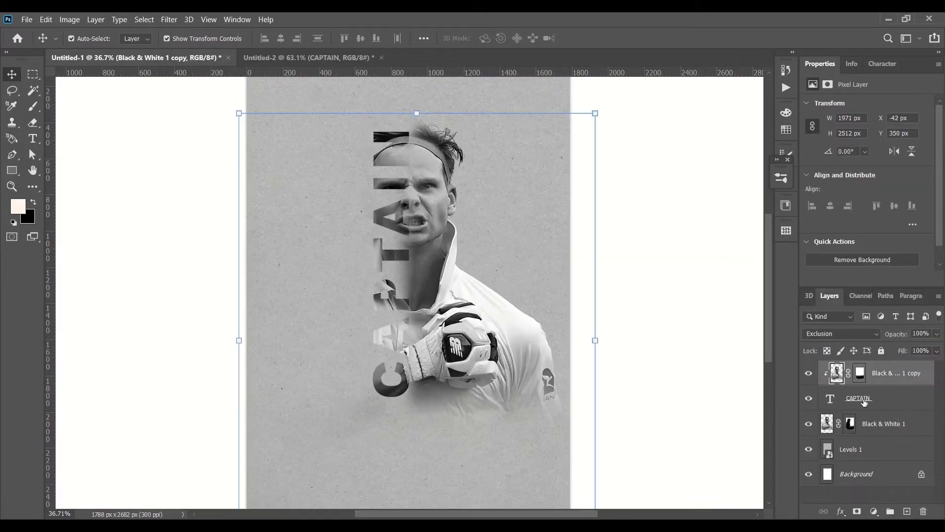
click(852, 333)
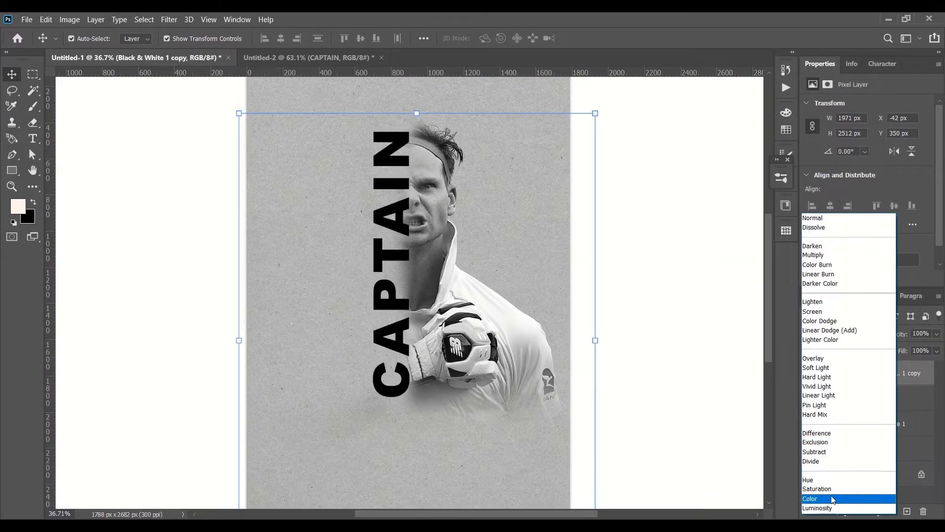
click(825, 377)
click(815, 402)
Nudge the CAPTAIN text right to an X position of about 690 px
drag(401, 300, 385, 302)
click(884, 402)
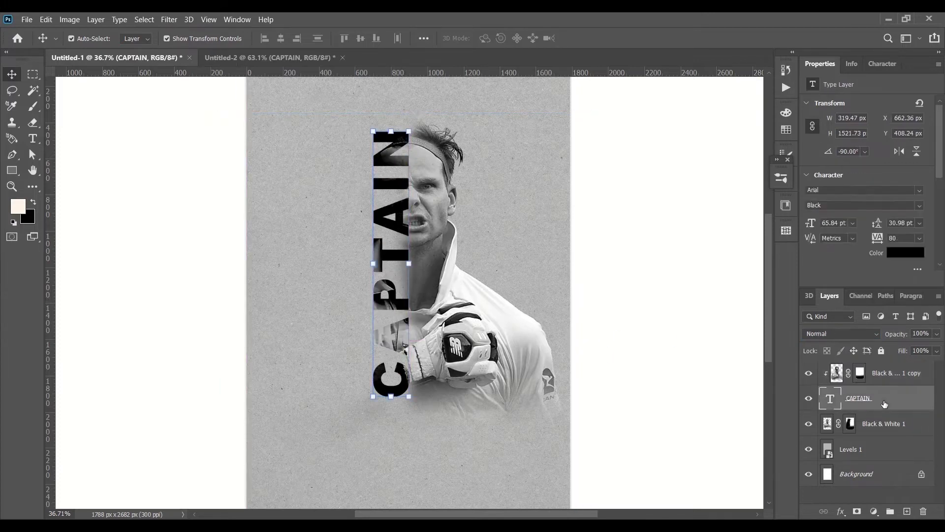
key(shift+Right)
key(shift+Left)
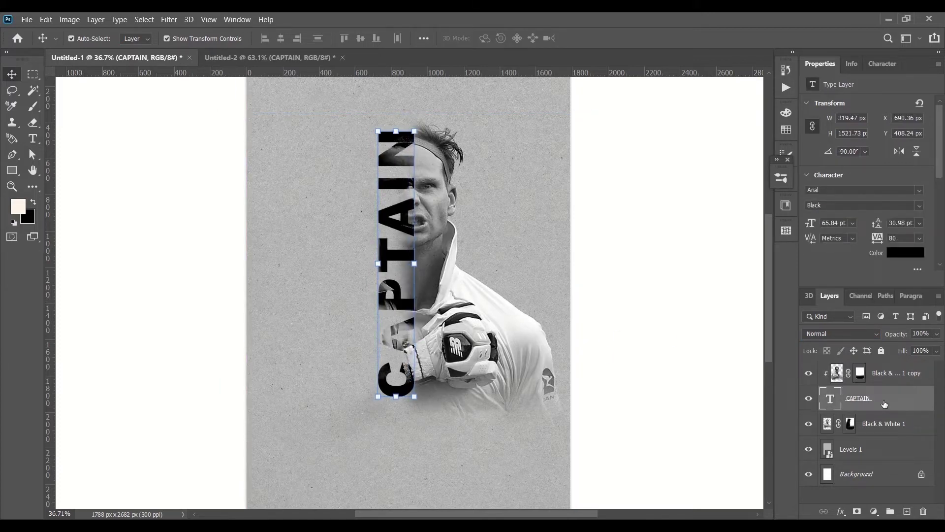
Cycle through other blend modes for the CAPTAIN text layer
scroll(424, 209, up, 6)
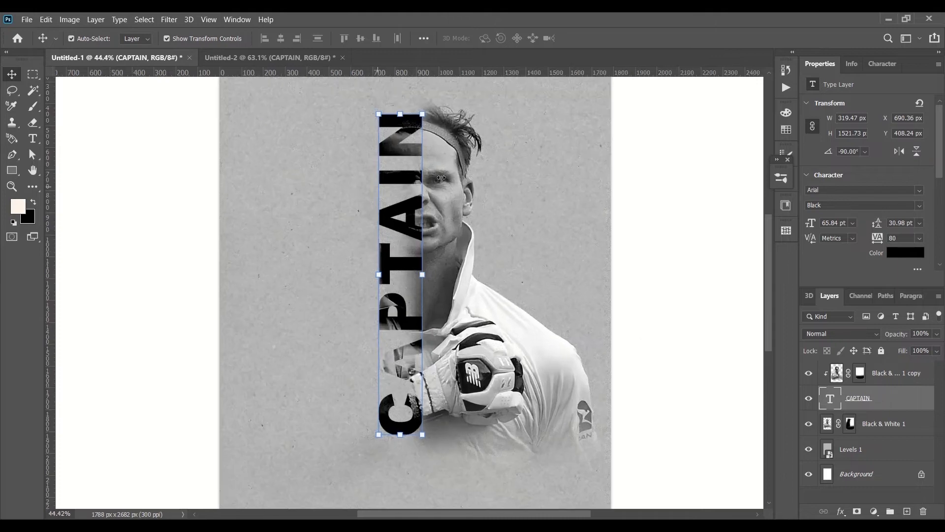
click(837, 334)
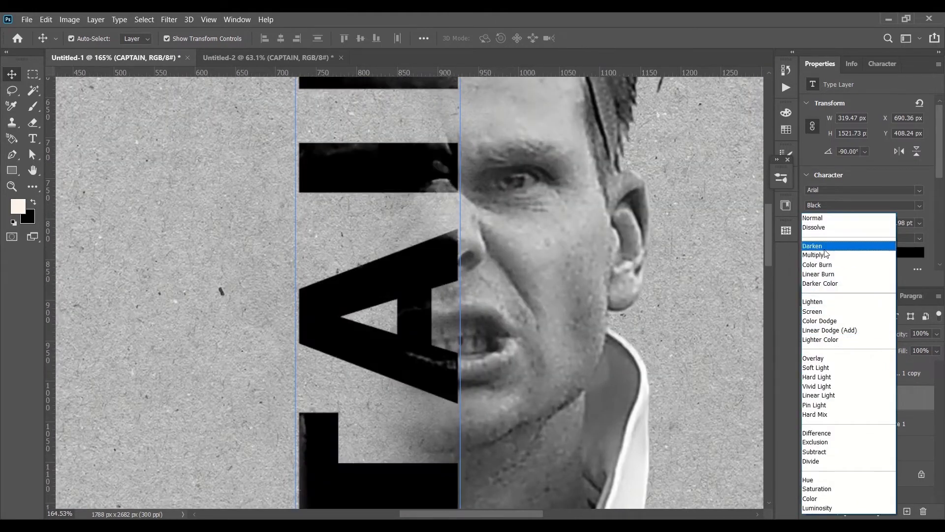
click(401, 171)
key(shift+plus)
key(shift+plus)
key(shift+plus)
key(shift+plus)
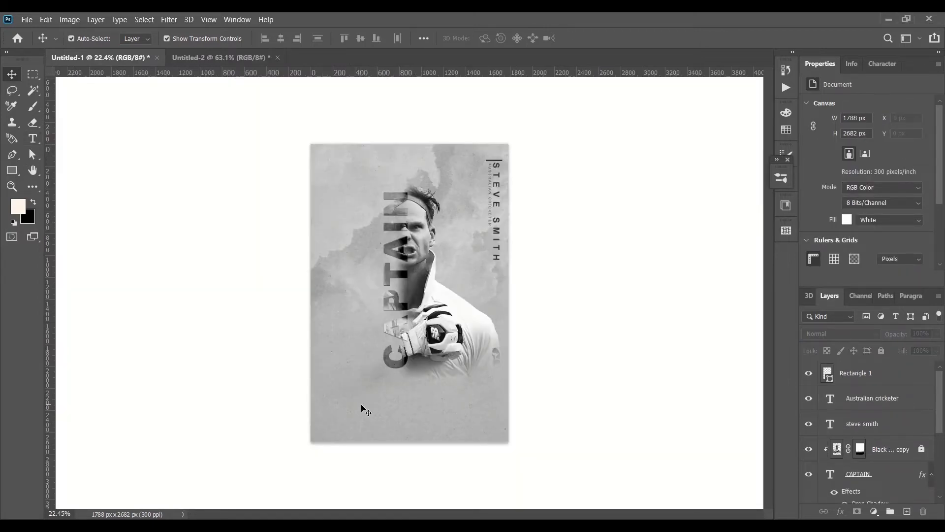
Add the text "STEVEN PETER DEVEREUX SMITH" below the cricketer in Arial Bold, 21 pt, with 180 tracking
key(t)
scroll(396, 407, up, 2)
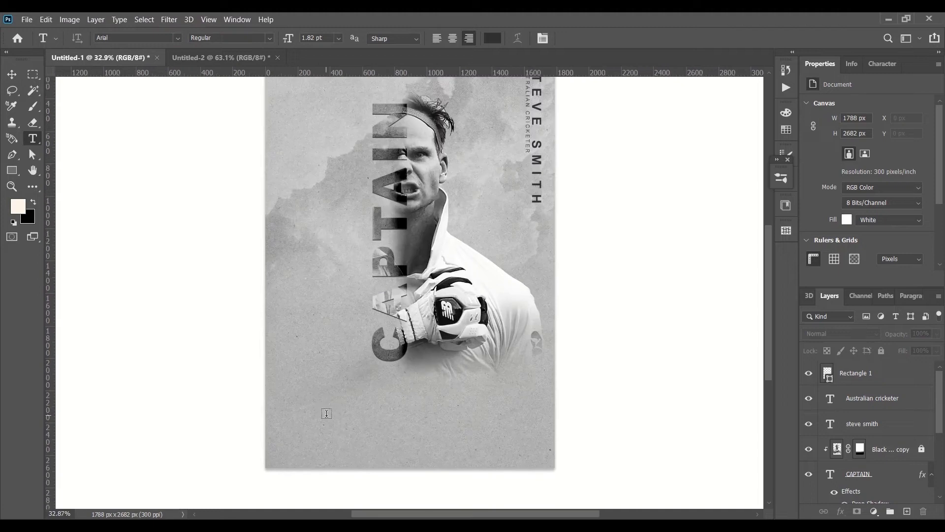
click(321, 415)
key(shift+Up)
key(shift+Up)
double_click(894, 238)
click(919, 206)
click(884, 276)
click(12, 74)
drag(284, 412, 563, 405)
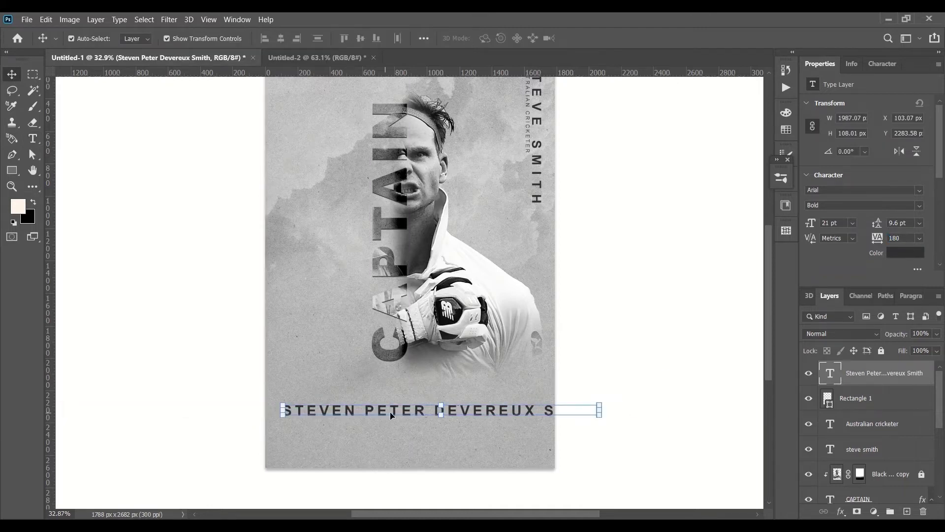
Break the full-name text onto a second line after STEVEN and set its leading to 17 pt
double_click(436, 410)
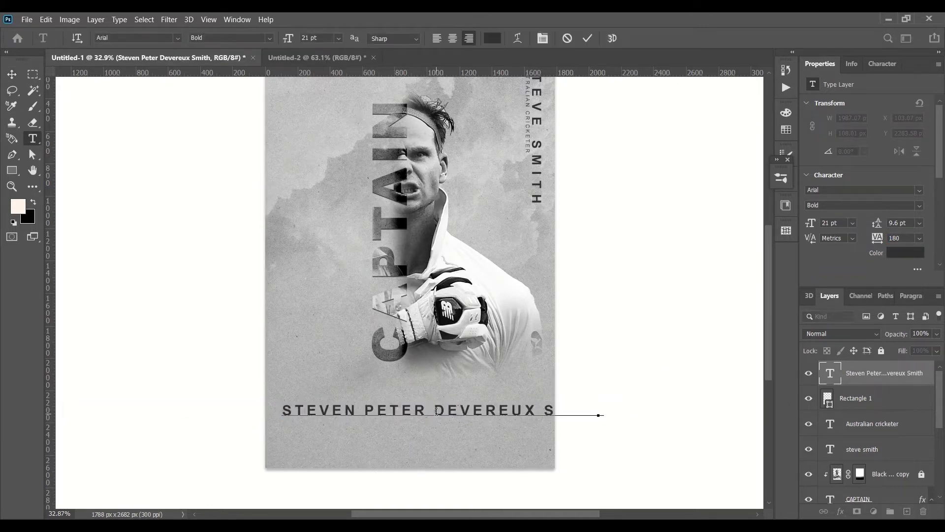
click(360, 407)
key(Return)
key(ctrl+a)
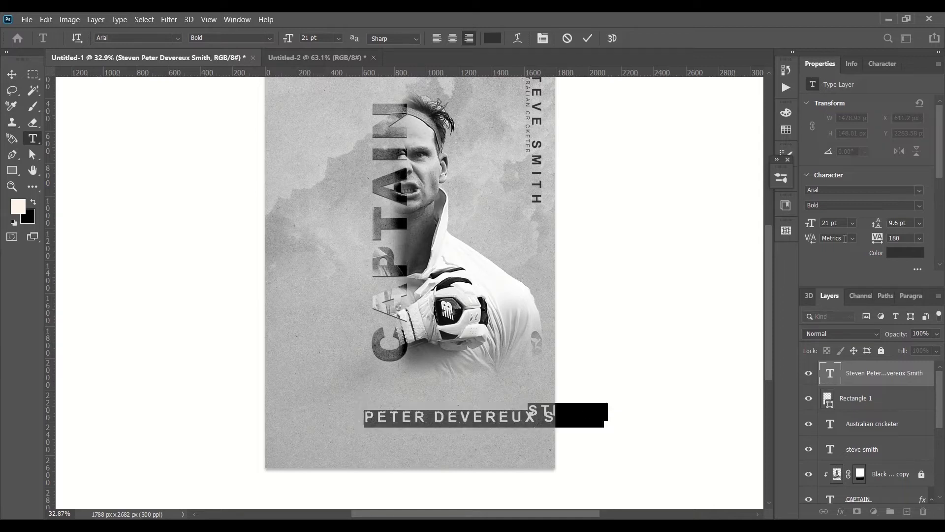
click(904, 223)
scroll(904, 223, up, 8)
Center-align the two-line full-name text and move it left so it sits across the poster beneath the cricketer
click(917, 269)
scroll(835, 269, down, 3)
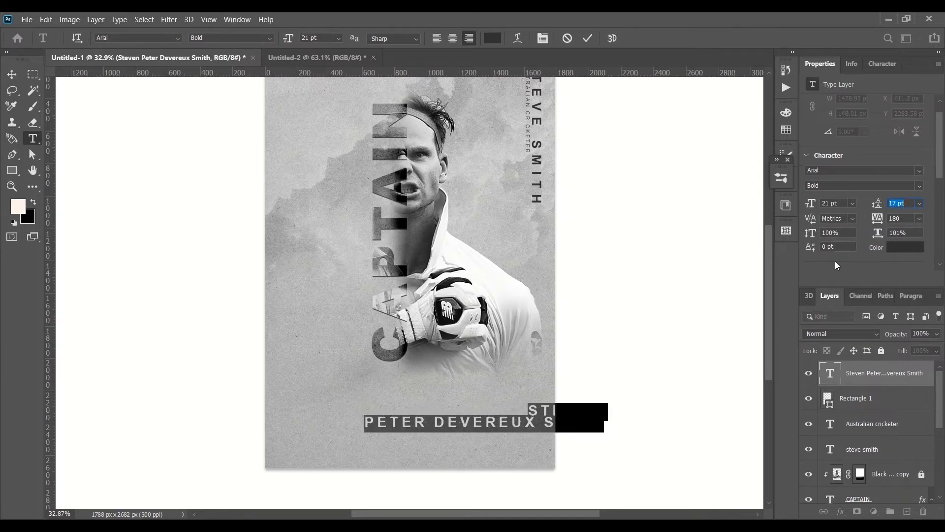
click(831, 261)
click(12, 74)
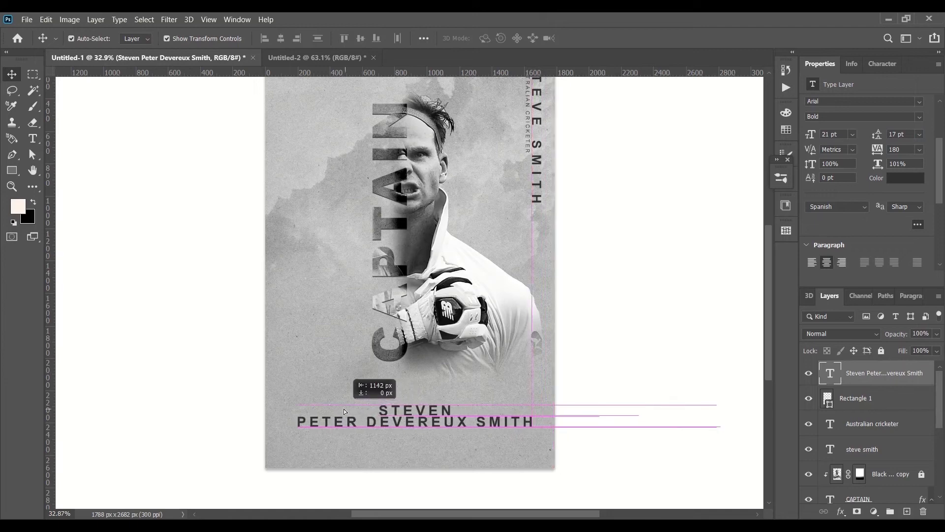
Set the full-name text to Arial Black with 25 pt leading and 120 tracking
scroll(901, 131, up, 8)
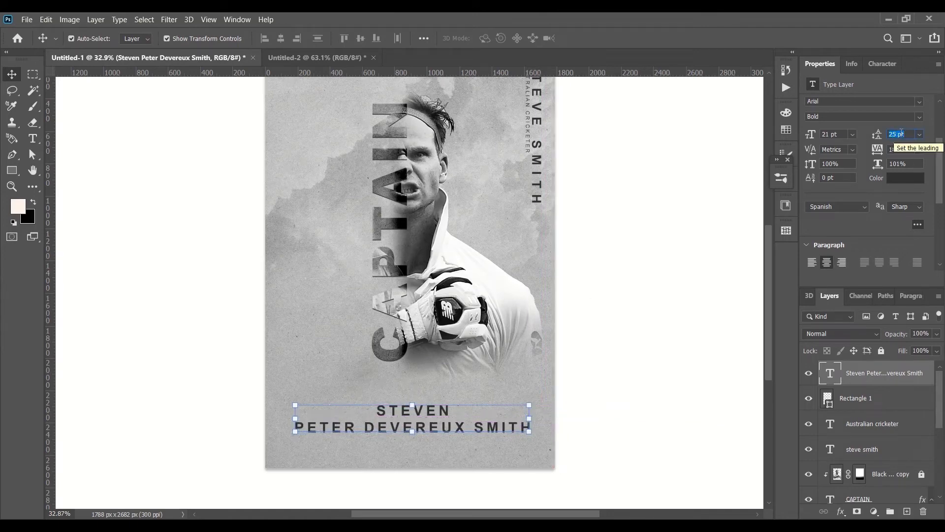
click(917, 121)
click(837, 205)
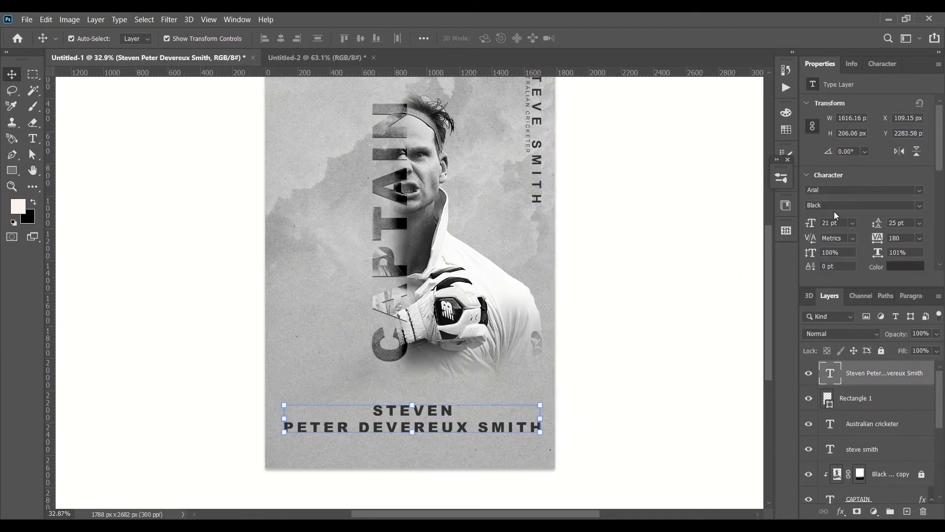
scroll(906, 239, down, 20)
scroll(907, 239, up, 8)
click(724, 326)
scroll(724, 326, down, 2)
scroll(414, 472, up, 1)
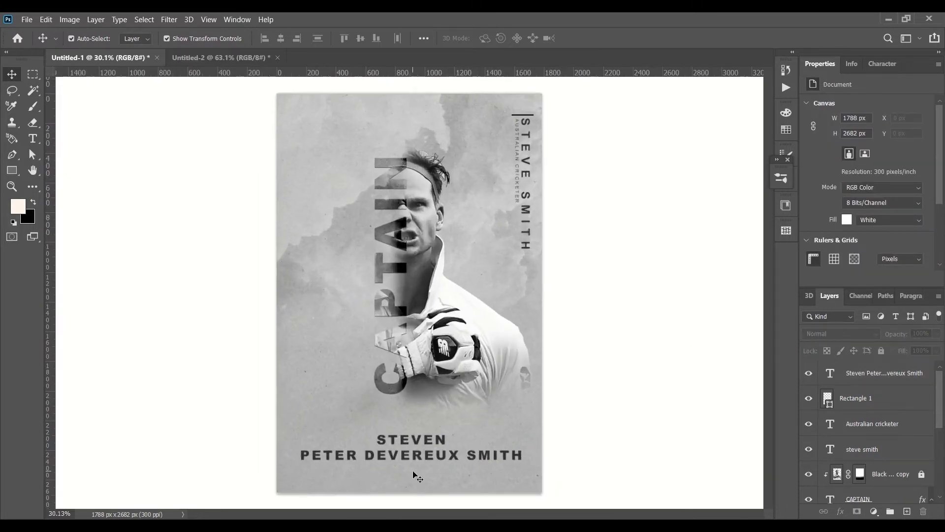
Recolour the full-name text pure red (#ff0000)
click(417, 476)
click(905, 266)
text(ff0000)
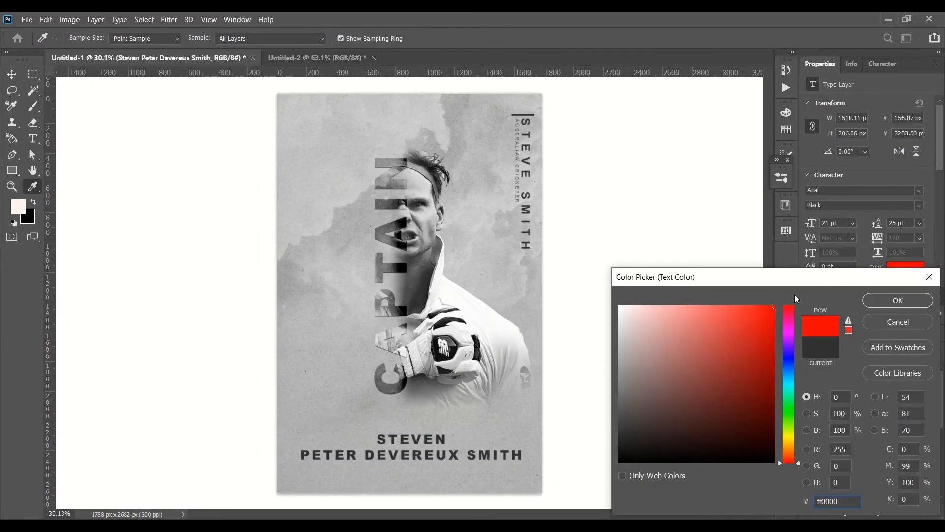
click(882, 302)
Shift the full-name text's hue to bright yellow
click(890, 270)
drag(790, 407, 790, 435)
click(889, 301)
click(678, 396)
scroll(591, 448, down, 2)
scroll(565, 459, up, 1)
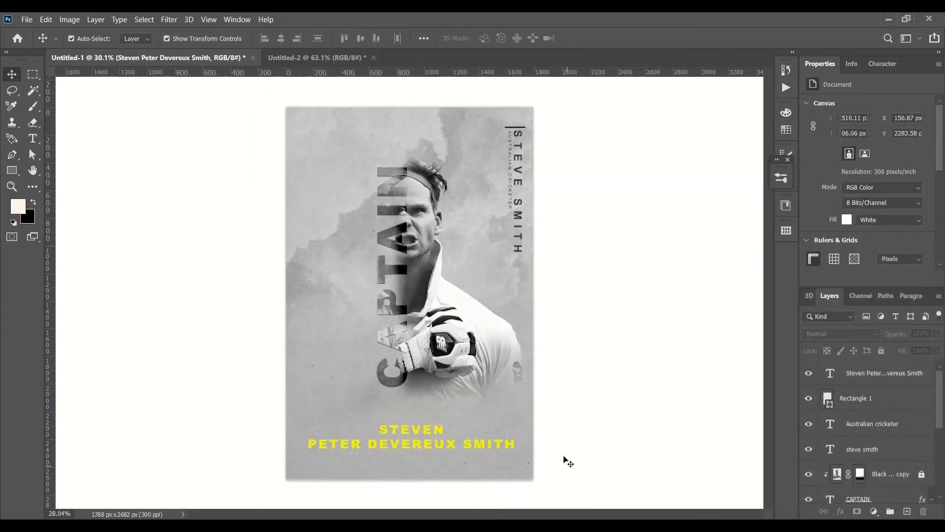
Adjust the full-name text colour to a warmer, softer yellow
scroll(534, 439, up, 2)
click(882, 372)
click(905, 266)
mouse_move(791, 437)
mouse_down()
mouse_move(790, 448)
mouse_move(787, 416)
mouse_move(788, 437)
mouse_up()
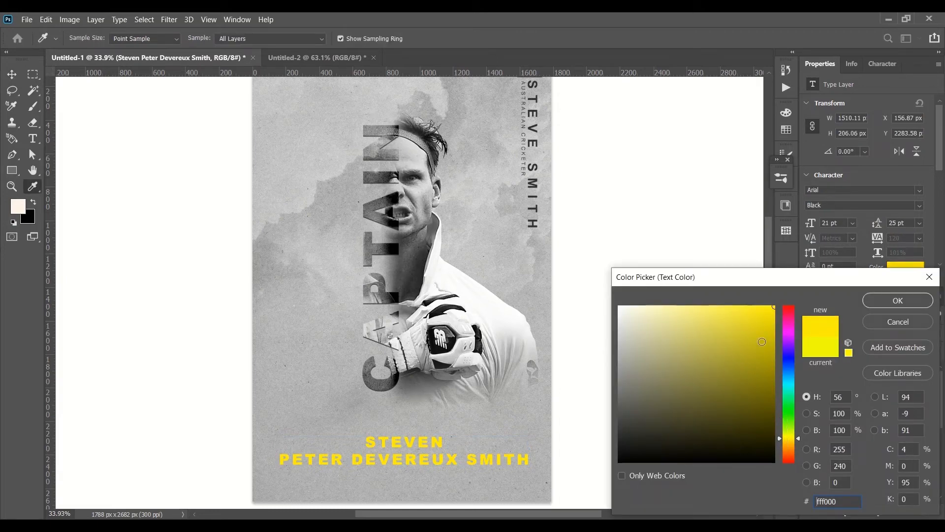
click(732, 301)
click(891, 302)
click(656, 381)
scroll(656, 381, down, 6)
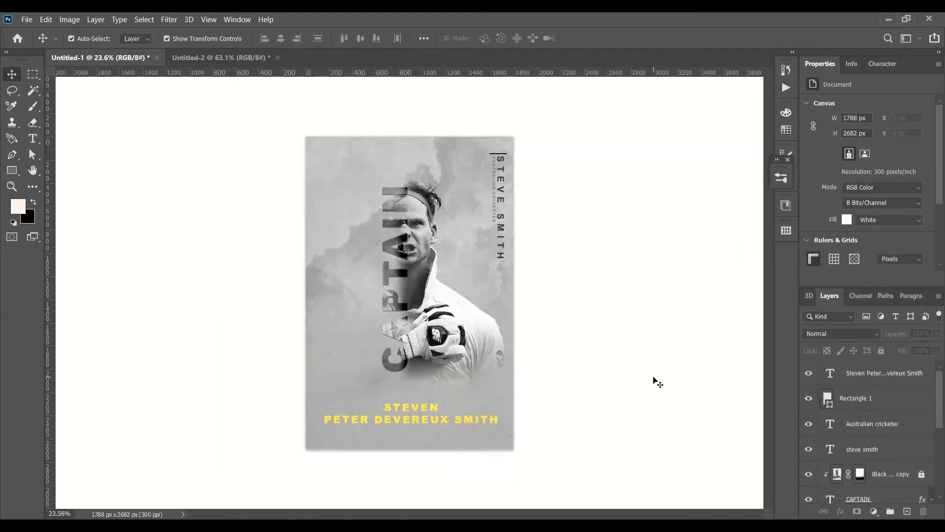
Try a dark blue colour on the full-name text, and undo it
scroll(436, 410, up, 3)
click(416, 422)
click(906, 266)
click(788, 378)
click(755, 384)
drag(764, 386, 774, 462)
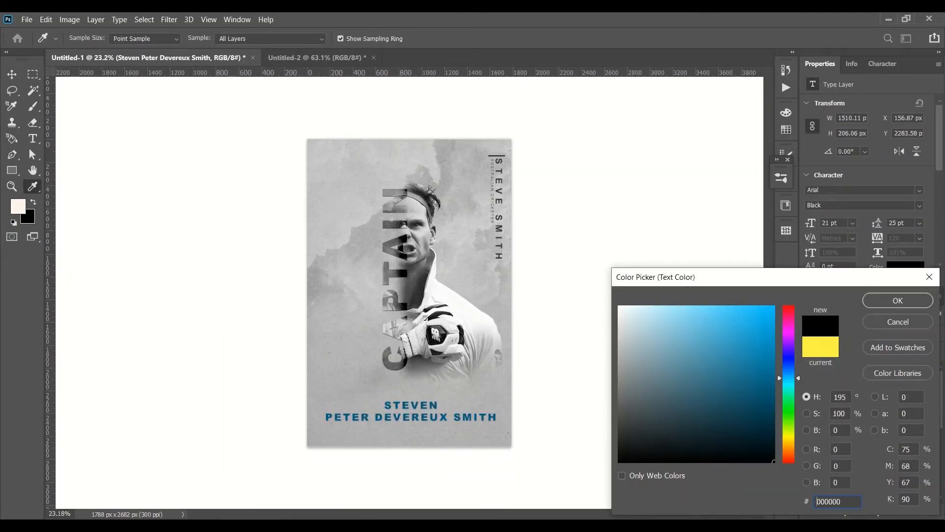
mouse_move(748, 388)
mouse_down()
mouse_move(772, 397)
mouse_move(799, 367)
mouse_move(799, 379)
mouse_up()
click(919, 299)
click(701, 380)
key(ctrl+z)
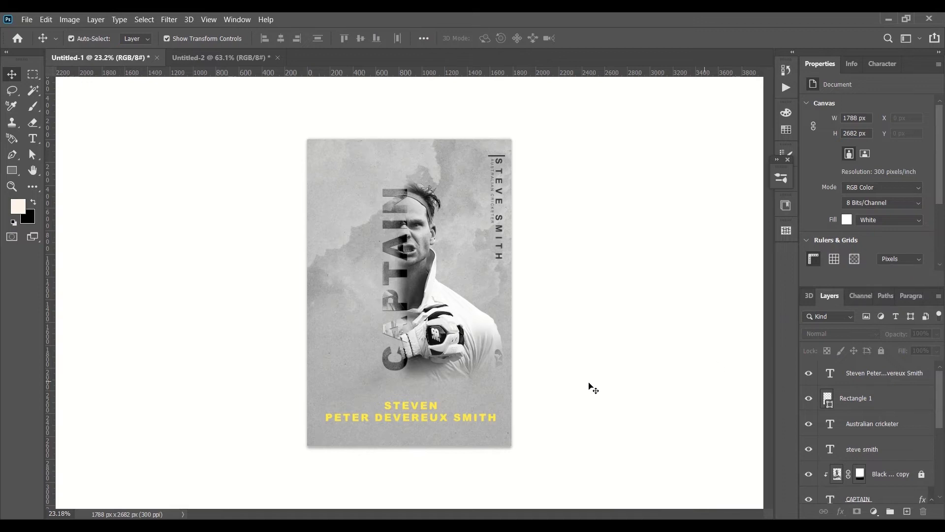
Recolour the full-name text deep indigo blue
click(871, 373)
click(903, 266)
mouse_move(794, 367)
mouse_down()
mouse_move(794, 396)
mouse_move(794, 348)
mouse_up()
drag(768, 382, 768, 395)
click(925, 300)
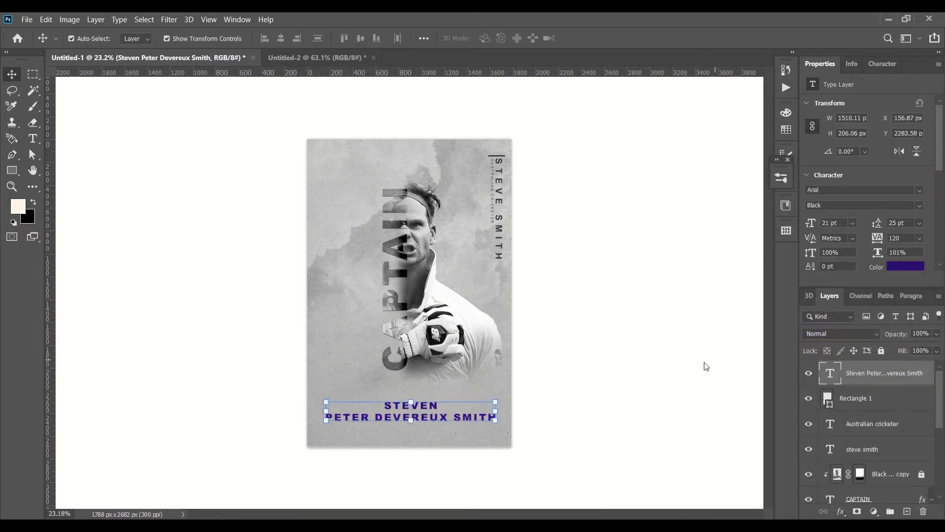
click(709, 365)
scroll(402, 330, down, 1)
scroll(354, 282, up, 2)
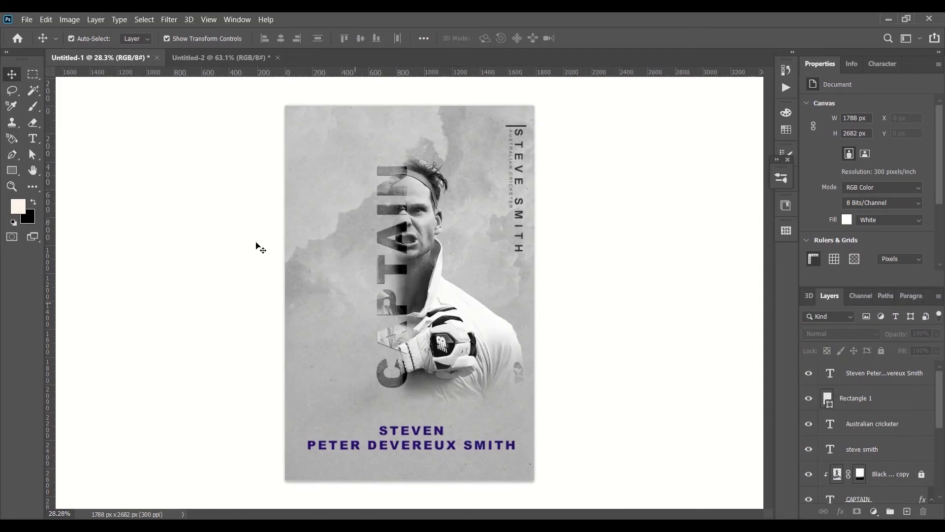
right_click(12, 170)
click(54, 230)
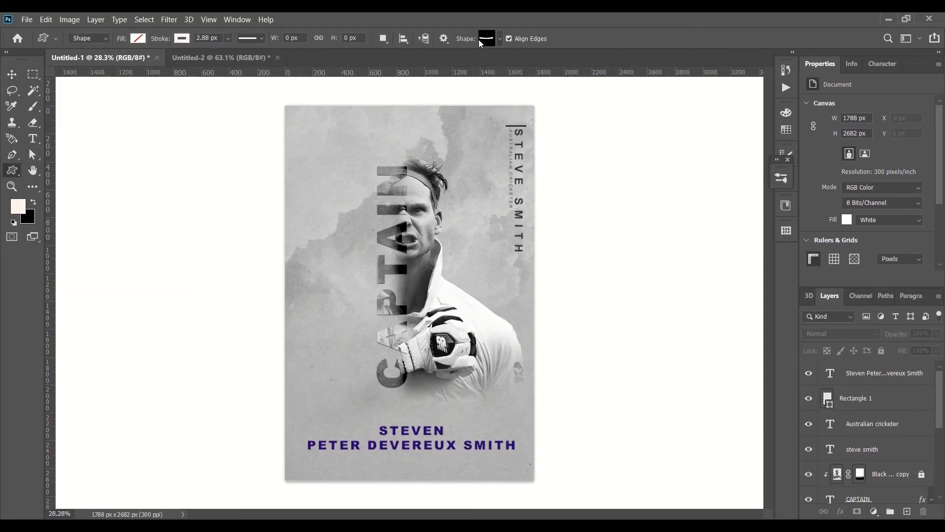
click(490, 39)
click(423, 116)
click(423, 64)
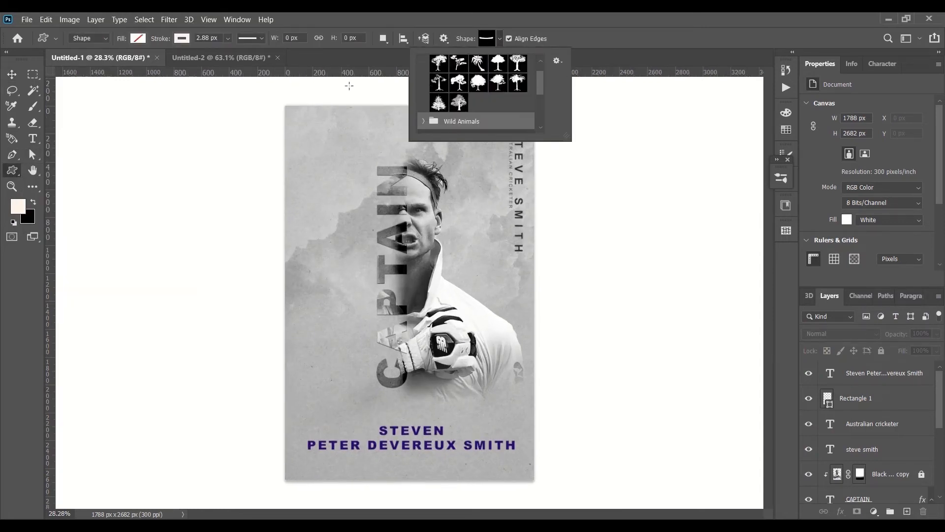
Draw a rectangle about 656 by 200 px over the poster's upper left edge and fill it with light cream
right_click(12, 171)
click(55, 169)
mouse_move(273, 135)
mouse_down()
mouse_move(376, 160)
mouse_move(364, 162)
mouse_up()
click(181, 38)
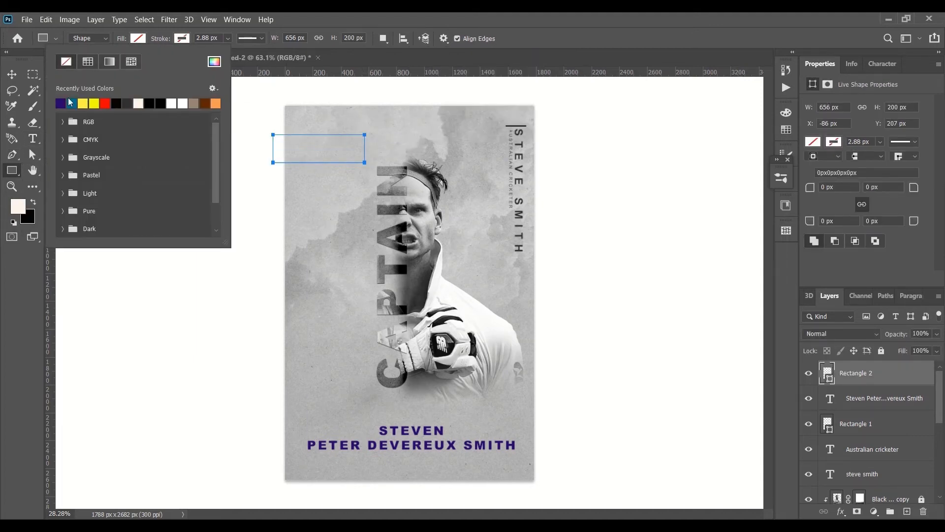
click(139, 98)
Move the cream rectangle to about X -43 px, Y 145 px and reduce its fill to 32%
key(v)
drag(322, 156, 328, 147)
click(937, 351)
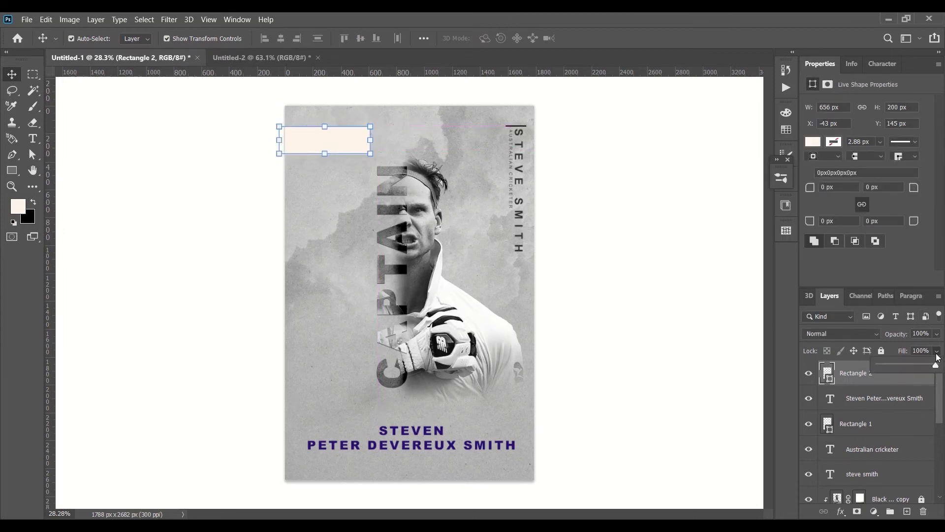
drag(902, 371, 889, 367)
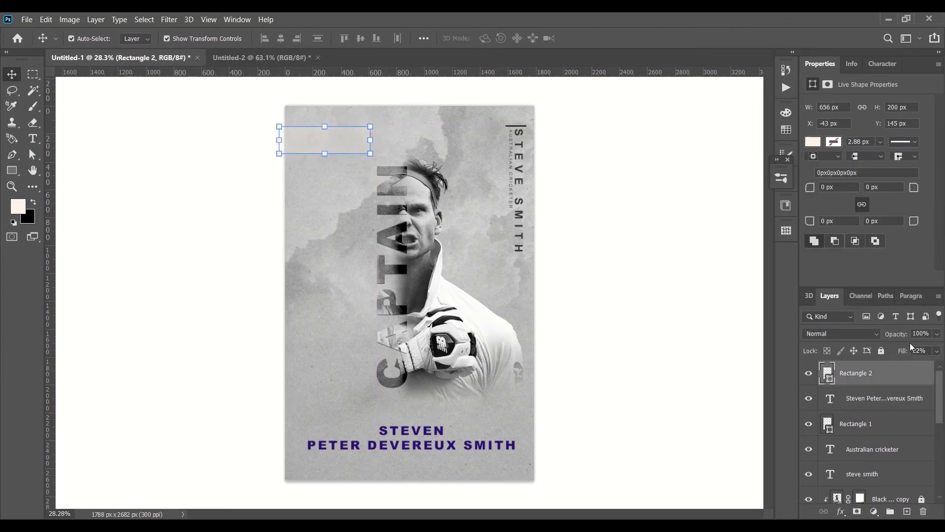
Duplicate the translucent rectangle at the poster's right edge, lower left and lower right, varying the copies' heights
drag(337, 146, 490, 233)
scroll(492, 422, down, 1)
key(ctrl+t)
click(611, 38)
click(490, 233)
click(580, 302)
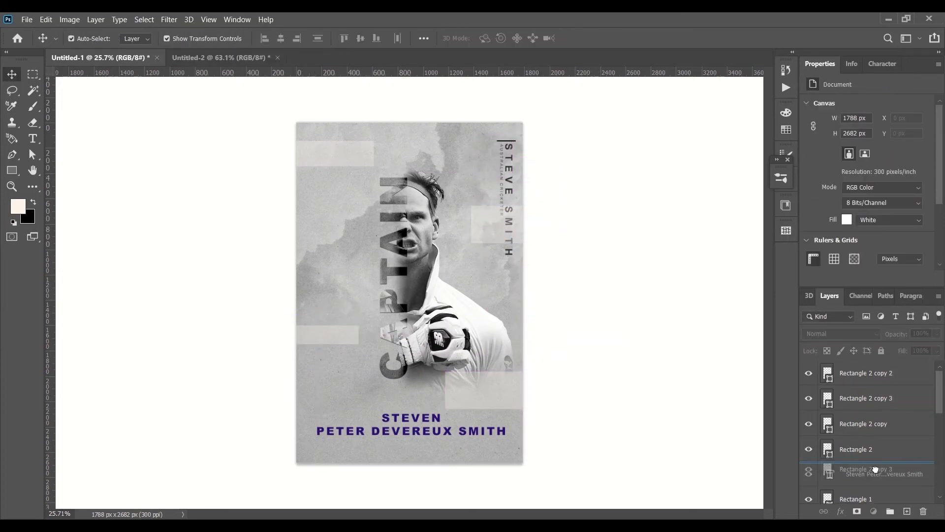
Restack the right-edge rectangle directly above the steve smith text layer and move it down below the vertical name
click(502, 224)
click(686, 358)
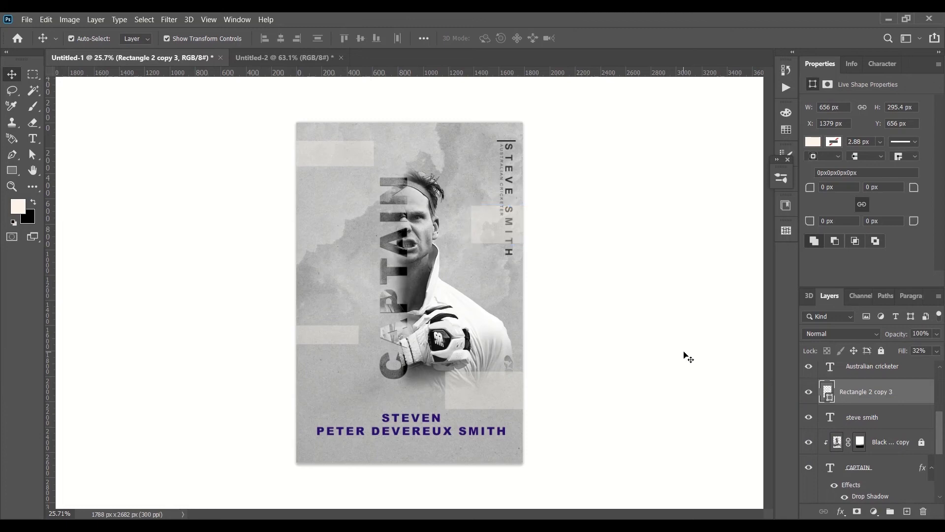
mouse_move(508, 245)
mouse_down()
mouse_move(507, 231)
mouse_move(497, 256)
mouse_up()
click(614, 232)
scroll(614, 231, down, 5)
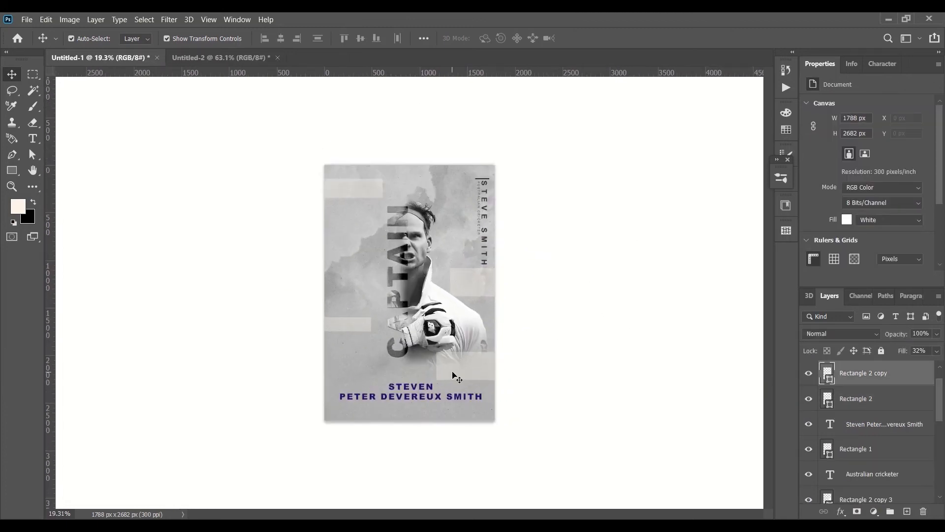
Place a small rectangle copy beneath the full name and flatten it into a bar about 379 px wide and 20 px high
drag(345, 404, 340, 434)
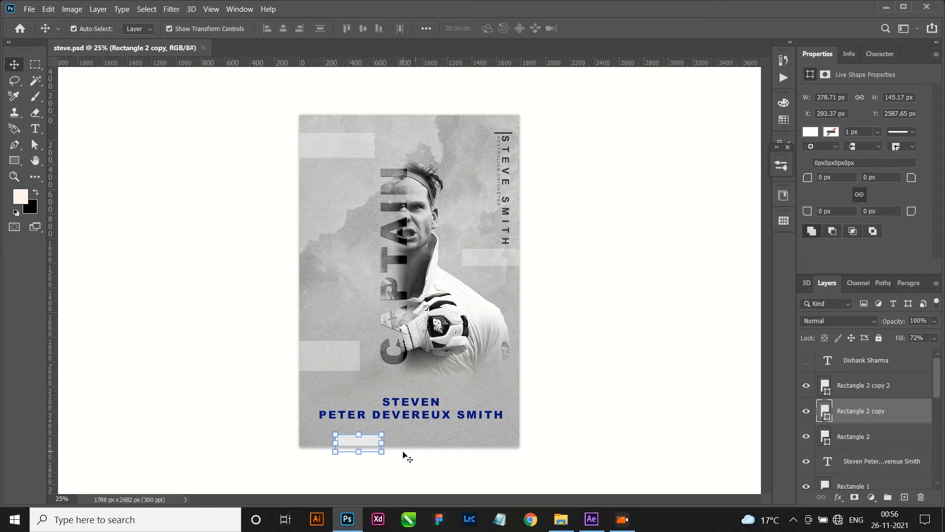
drag(366, 444, 413, 433)
drag(407, 443, 407, 428)
key(ctrl+z)
key(Return)
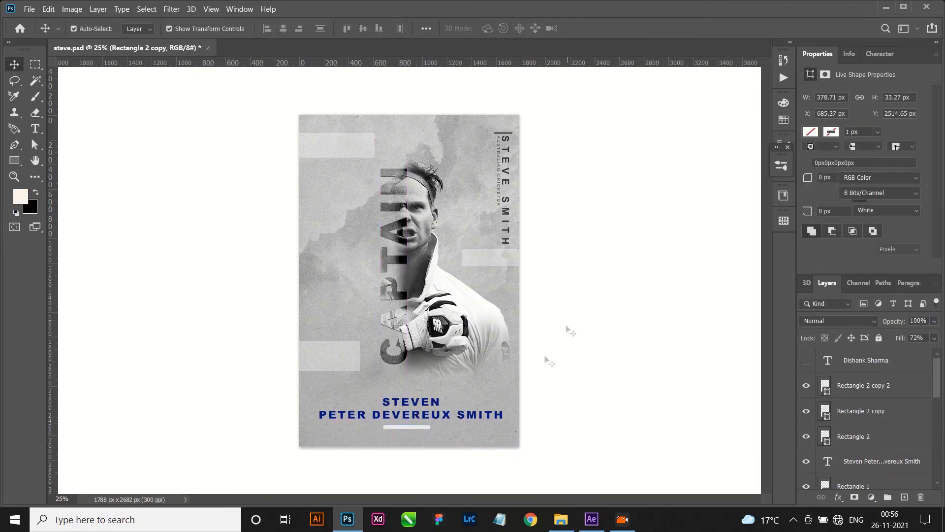
scroll(405, 416, up, 5)
drag(409, 461, 409, 457)
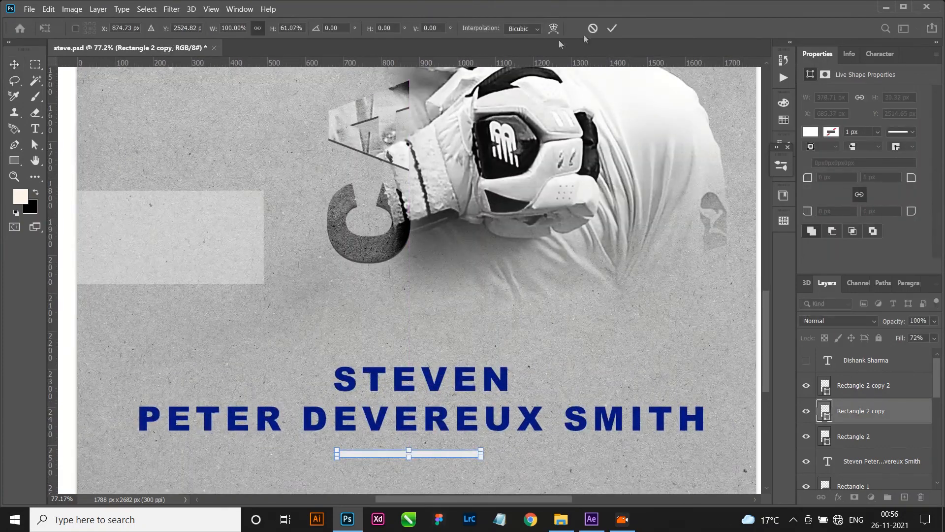
click(612, 28)
Recolour the full-name text white
click(515, 418)
click(903, 243)
drag(635, 305, 603, 260)
click(896, 289)
Examine the whole poster's composition, from the vertical lettering down to the full name and its underline bar
scroll(555, 306, down, 5)
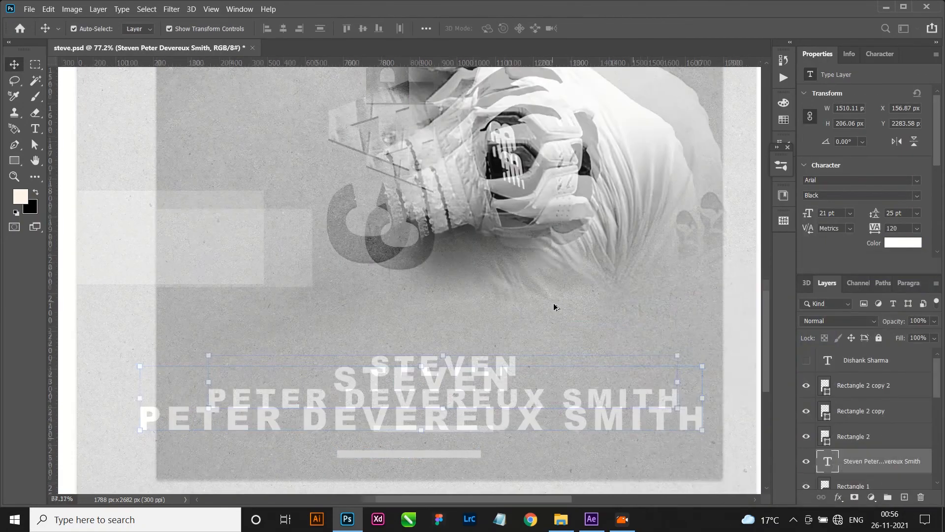
scroll(442, 234, up, 3)
scroll(442, 234, down, 1)
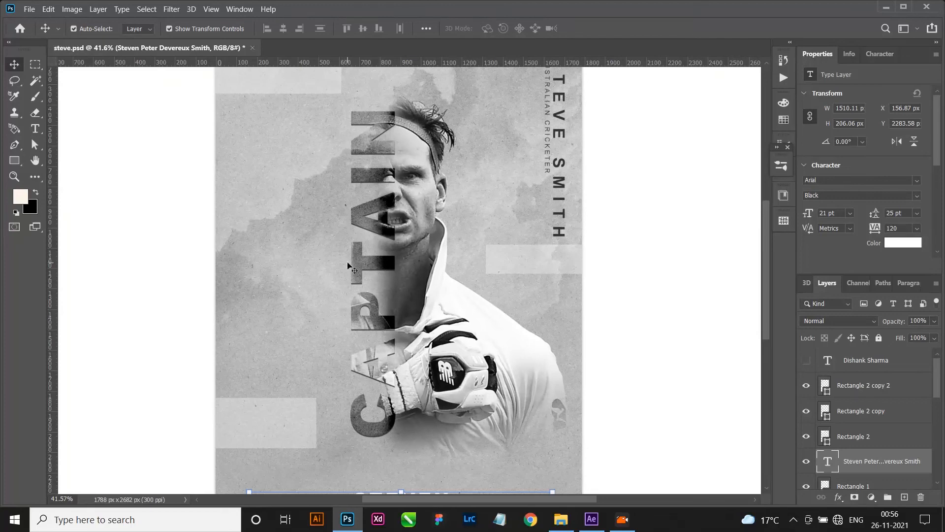
scroll(378, 250, down, 2)
click(424, 316)
scroll(423, 316, down, 1)
scroll(423, 316, down, 1)
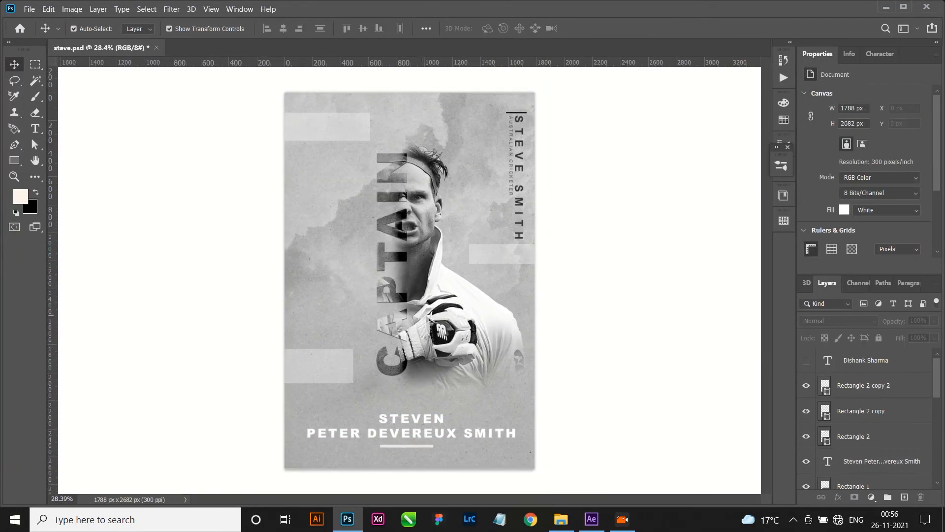
scroll(434, 325, down, 1)
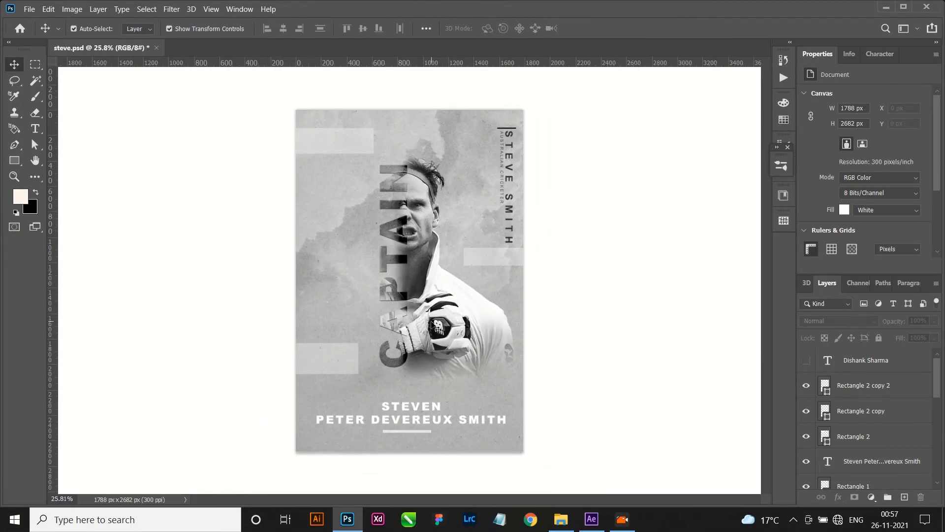